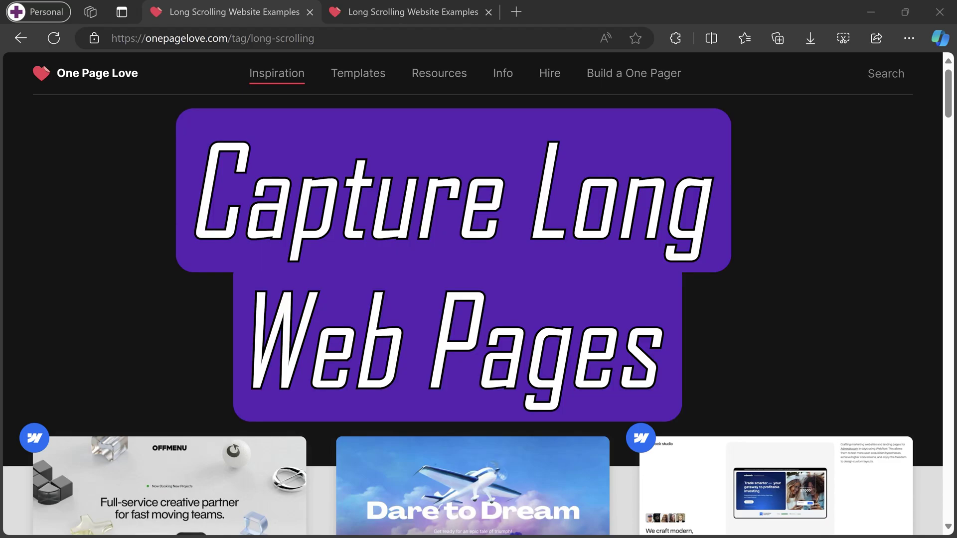
- Snip the visible part of the Long Scrolling Website Examples page with Win+Shift+S
scroll(478, 294, down, 7)
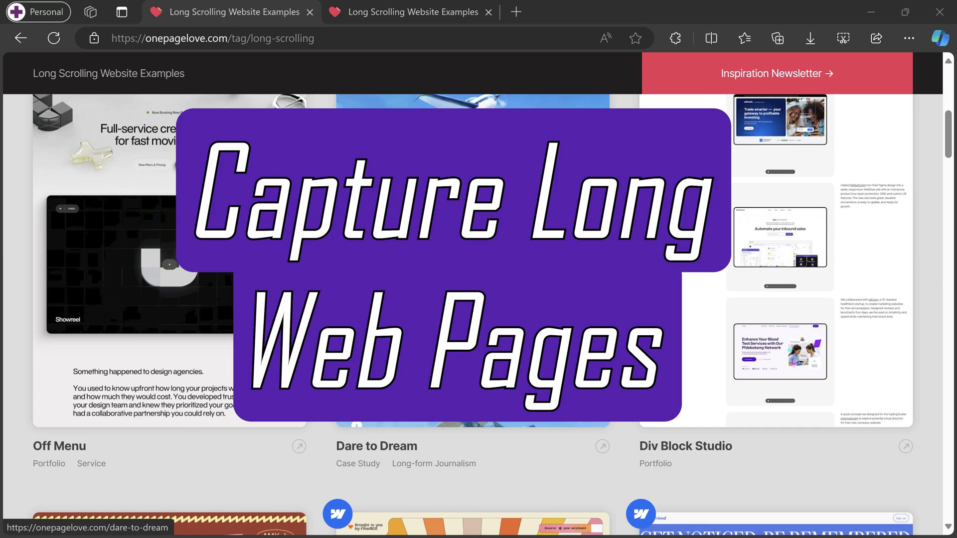
scroll(497, 382, up, 7)
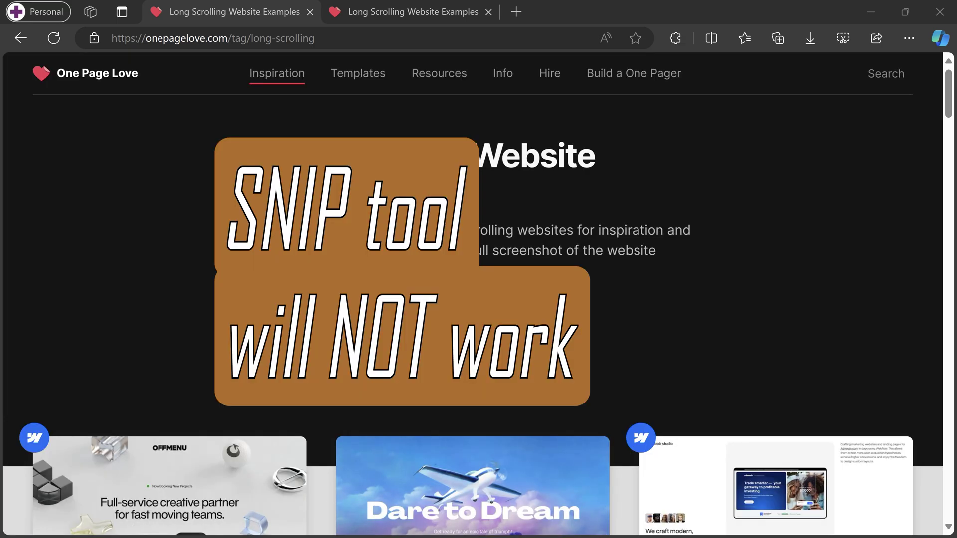
key(super+shift+s)
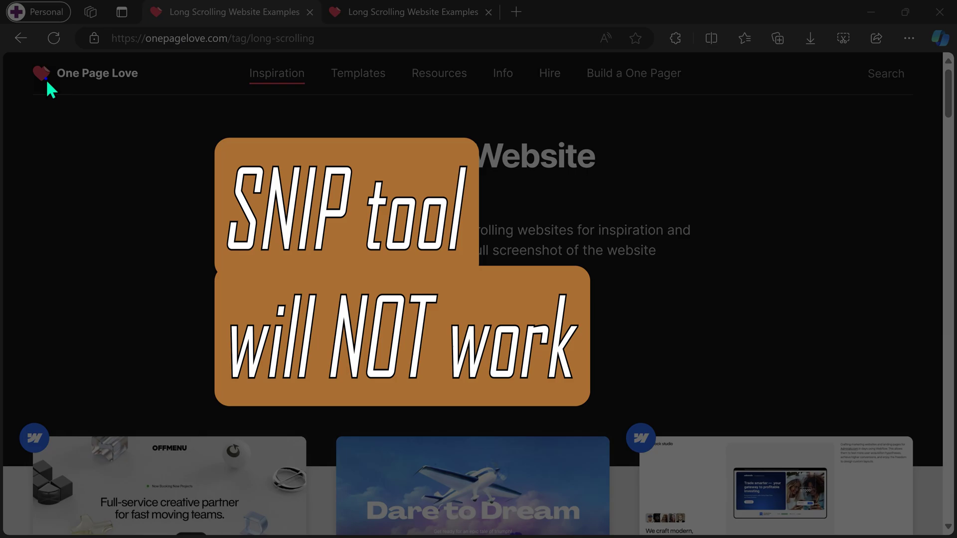
drag(38, 39, 787, 345)
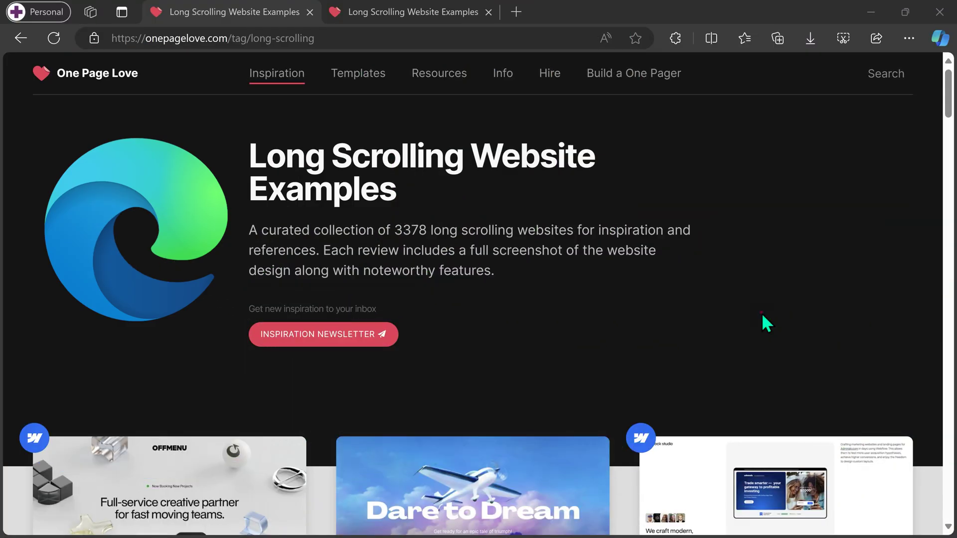
- Choose Screenshot from the page's context menu to get Capture area and Capture full page
right_click(762, 316)
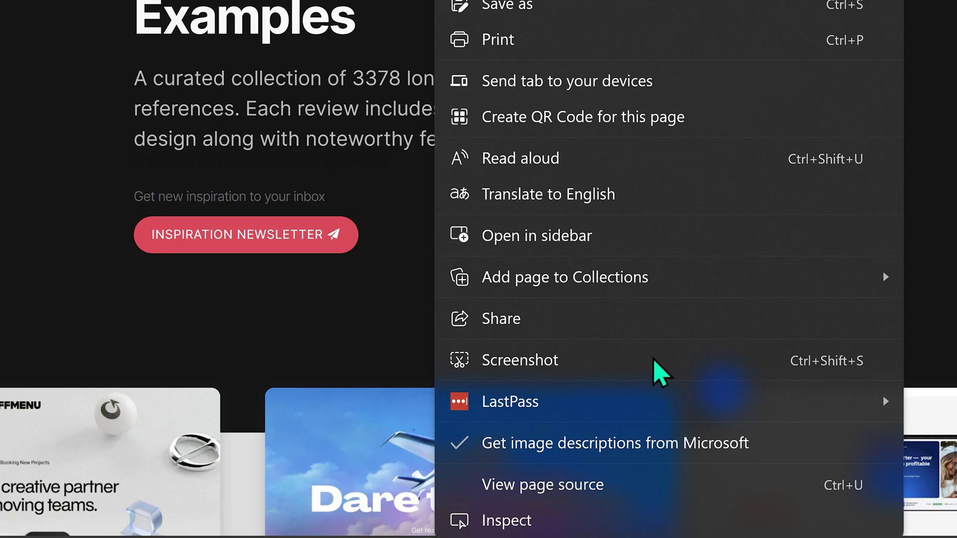
click(654, 358)
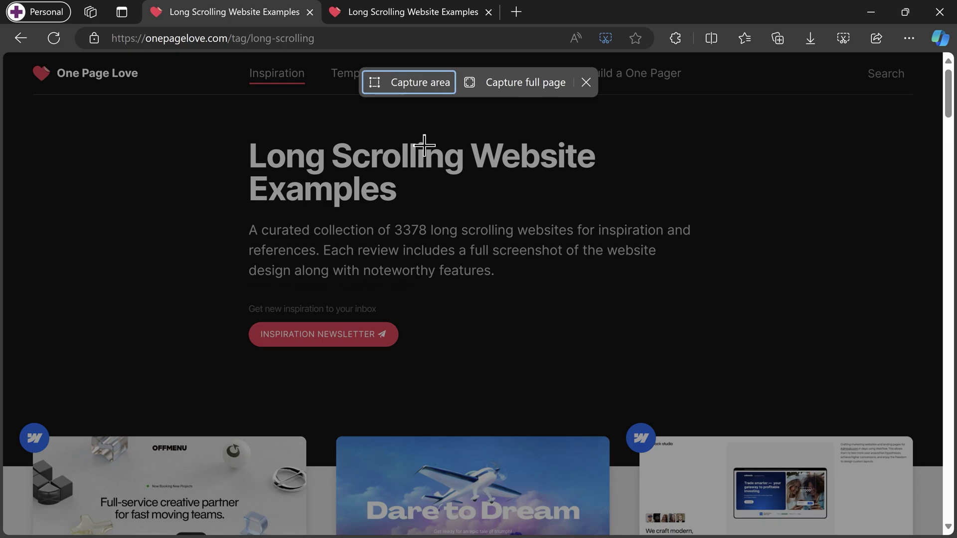
- Capture the full page and scroll the preview down to the lower rows of site cards
click(540, 80)
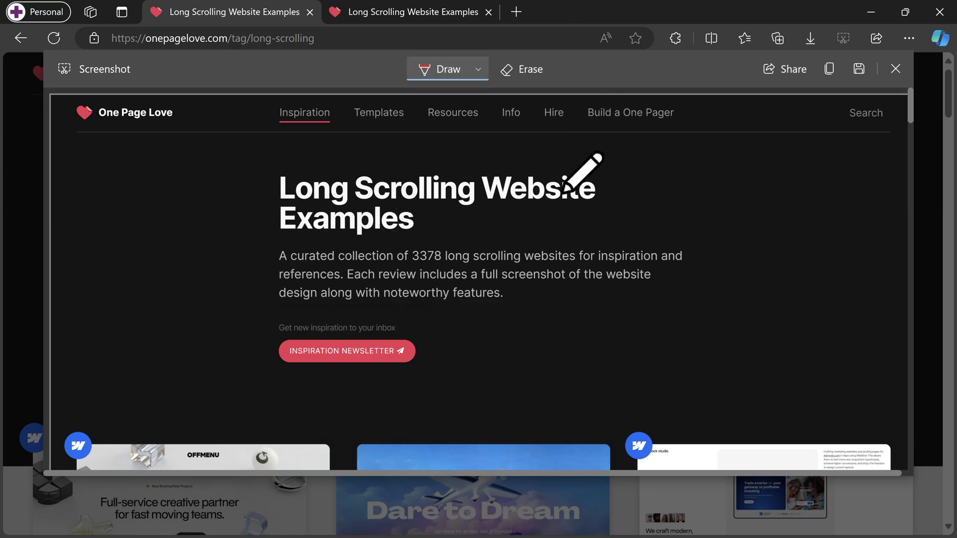
scroll(623, 194, down, 8)
scroll(622, 196, down, 15)
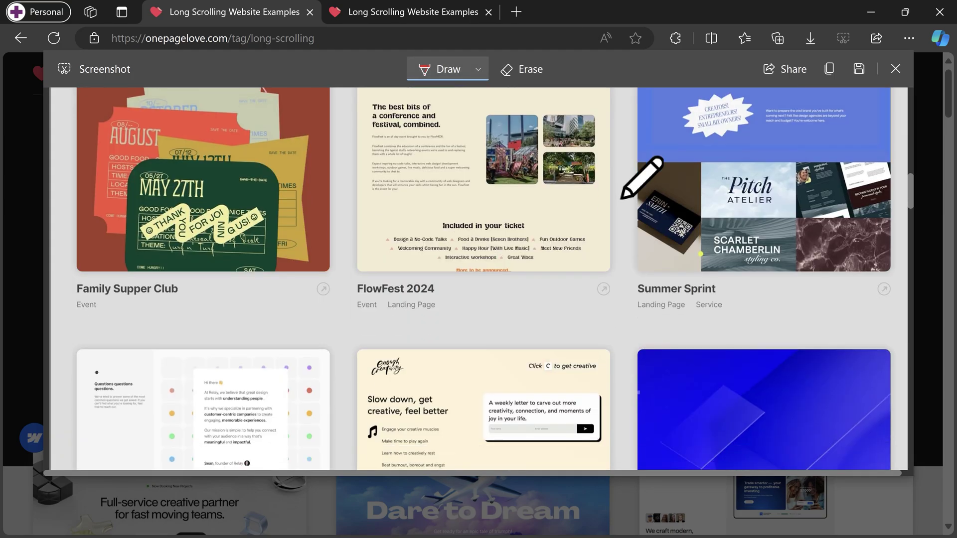
scroll(622, 201, down, 5)
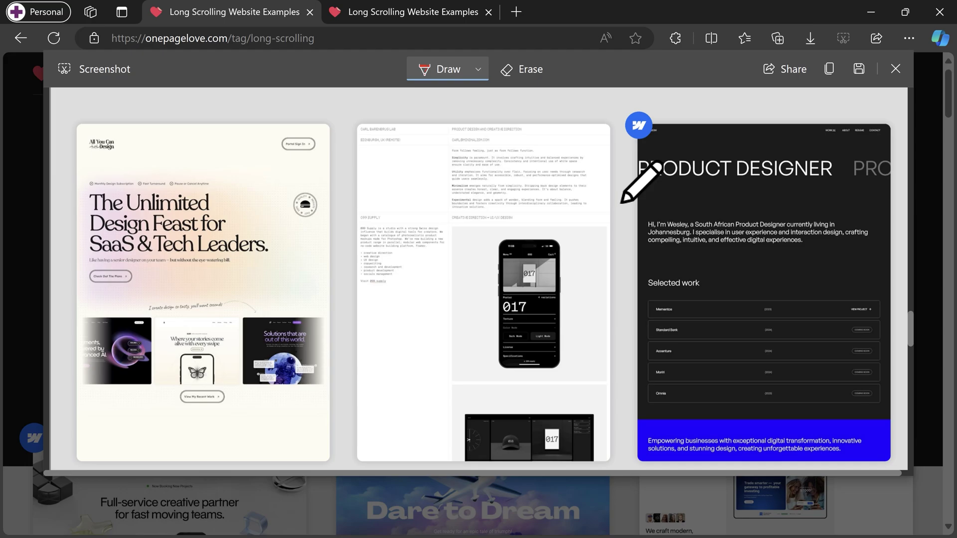
- Draw two strokes on the capture with a thicker indigo pen
click(452, 78)
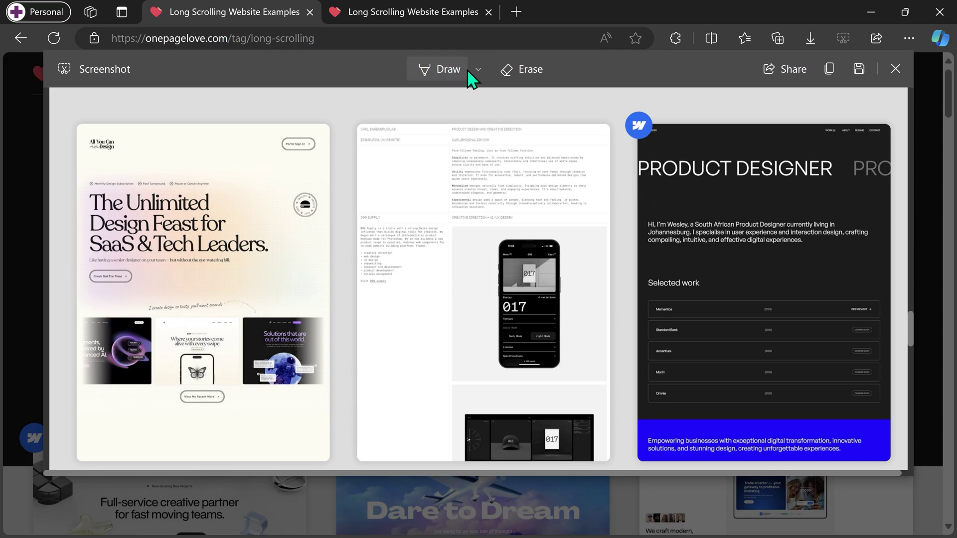
click(435, 76)
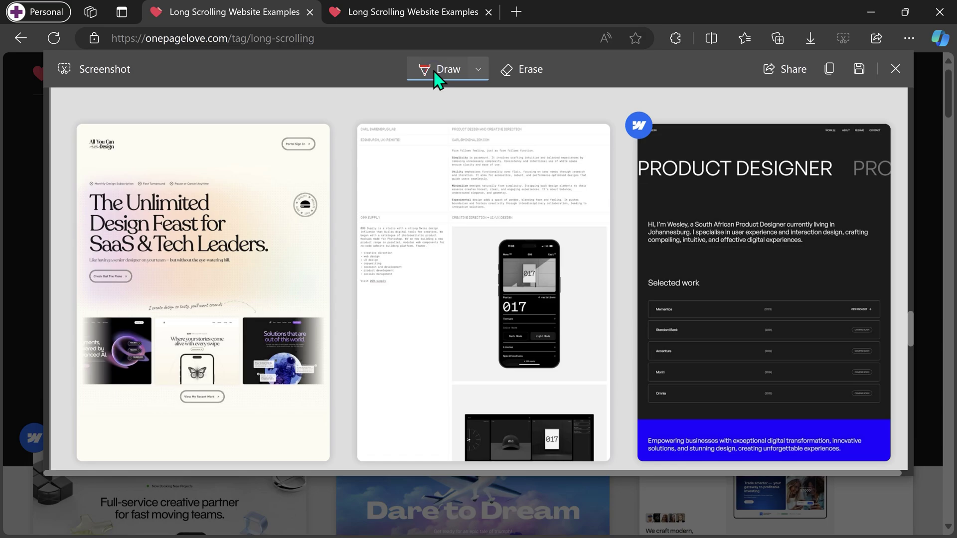
click(478, 69)
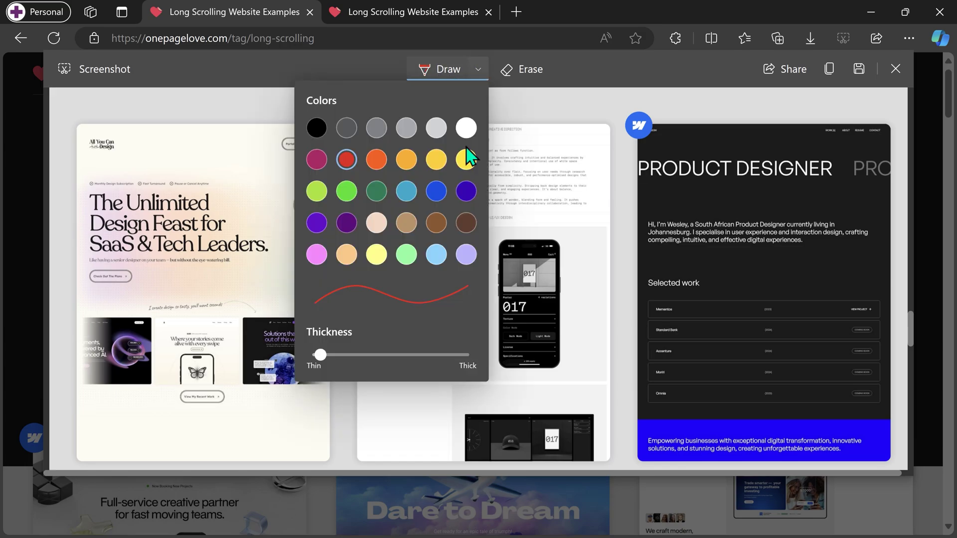
click(374, 355)
click(467, 192)
drag(180, 307, 484, 224)
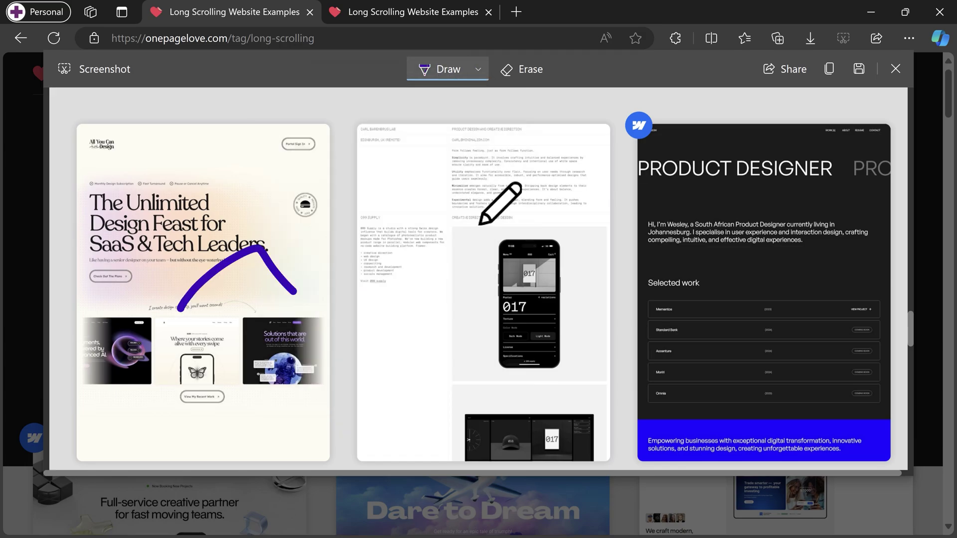
mouse_move(437, 388)
mouse_down()
mouse_move(663, 293)
mouse_move(760, 272)
mouse_up()
- Erase the indigo strokes and save the clean full-page capture as a JPEG
click(521, 69)
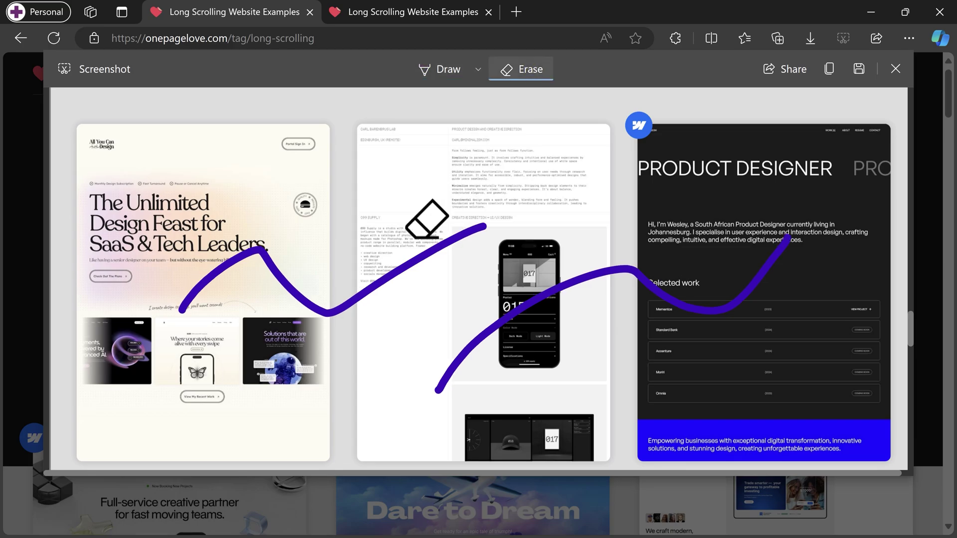
mouse_move(427, 220)
mouse_down()
mouse_move(440, 261)
mouse_move(500, 334)
mouse_up()
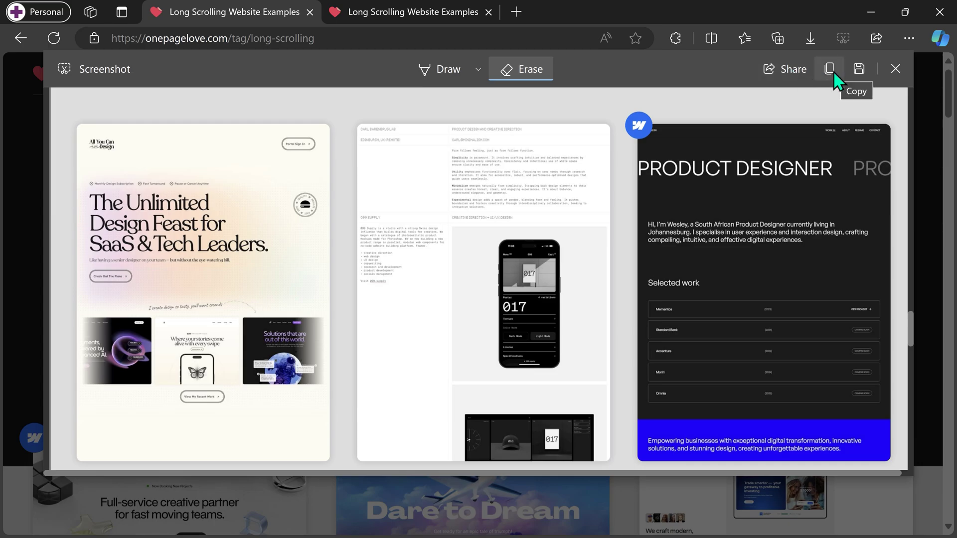
click(859, 70)
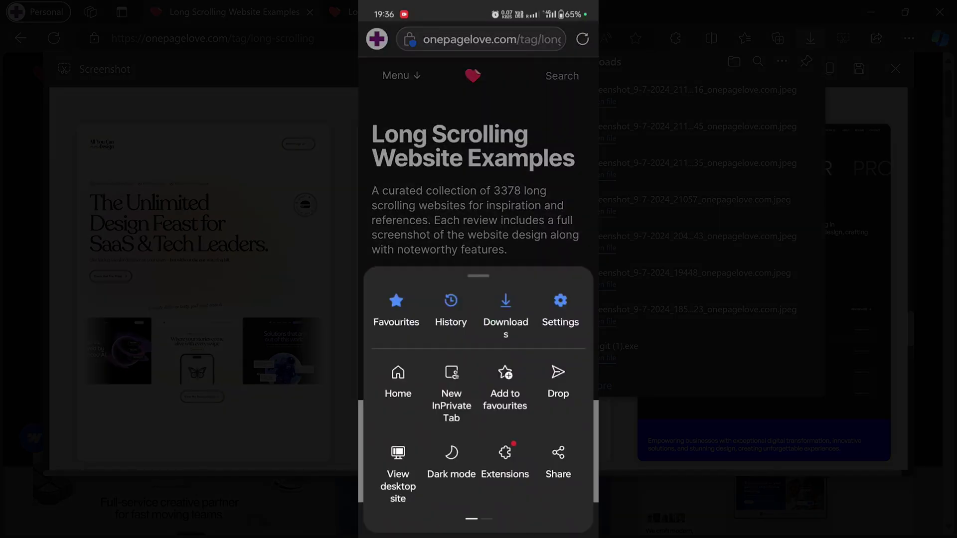
- Open the share sheet for the long-scrolling examples page in Edge mobile
click(558, 458)
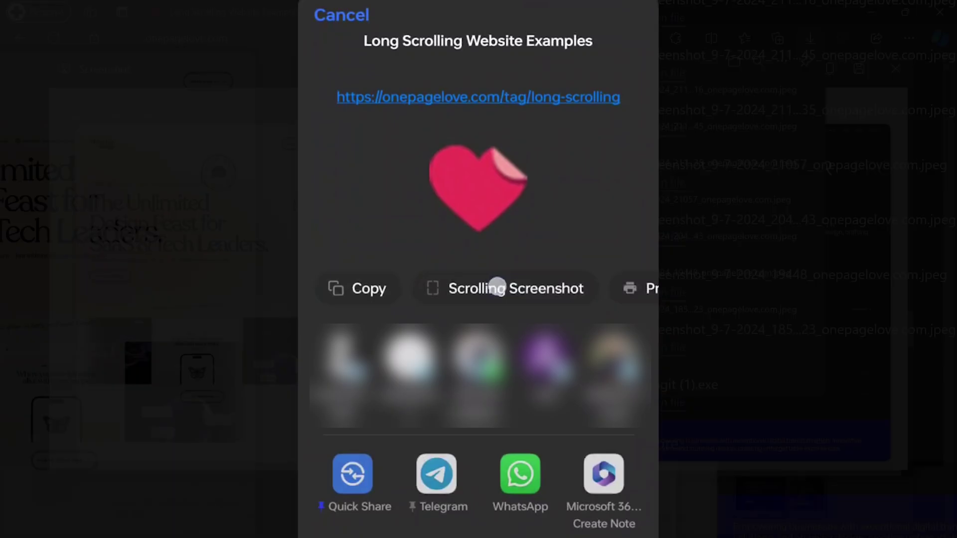
- Extend the scrolling screenshot past Dare to Dream and FlowFest 2024, ending just below it, and finish
click(497, 287)
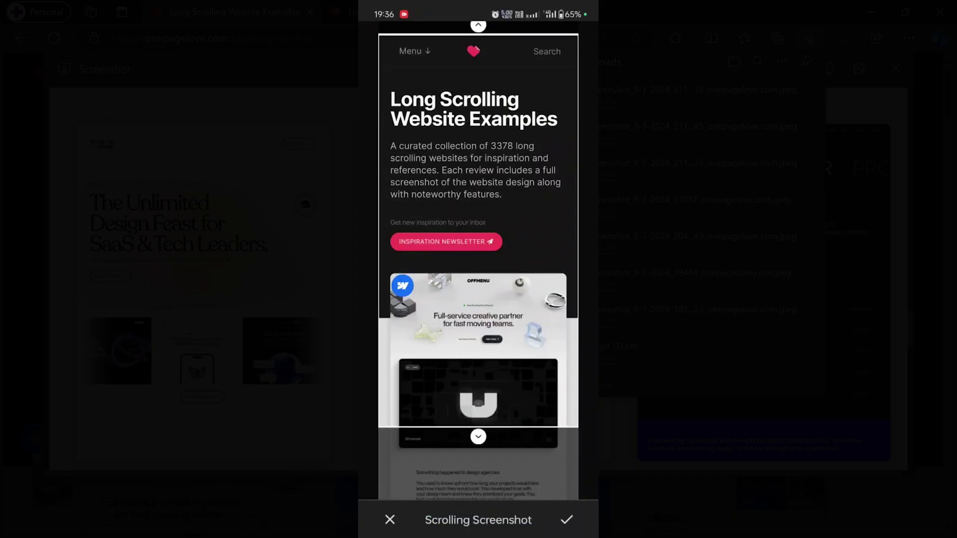
click(478, 437)
click(479, 160)
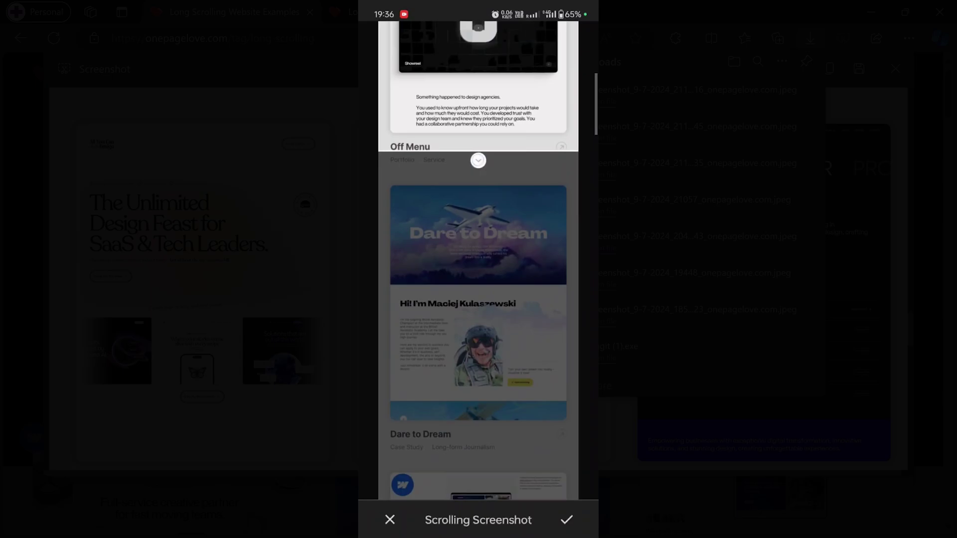
click(478, 464)
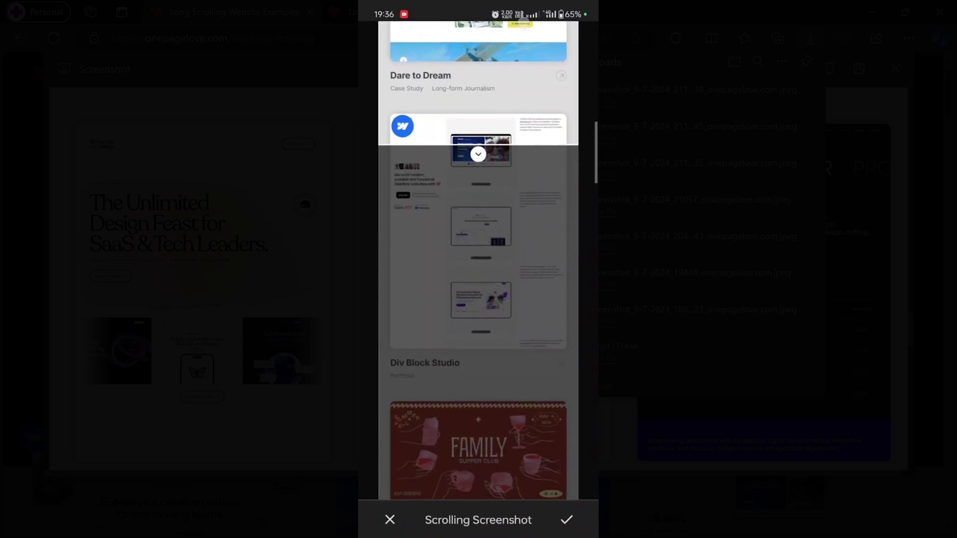
click(476, 246)
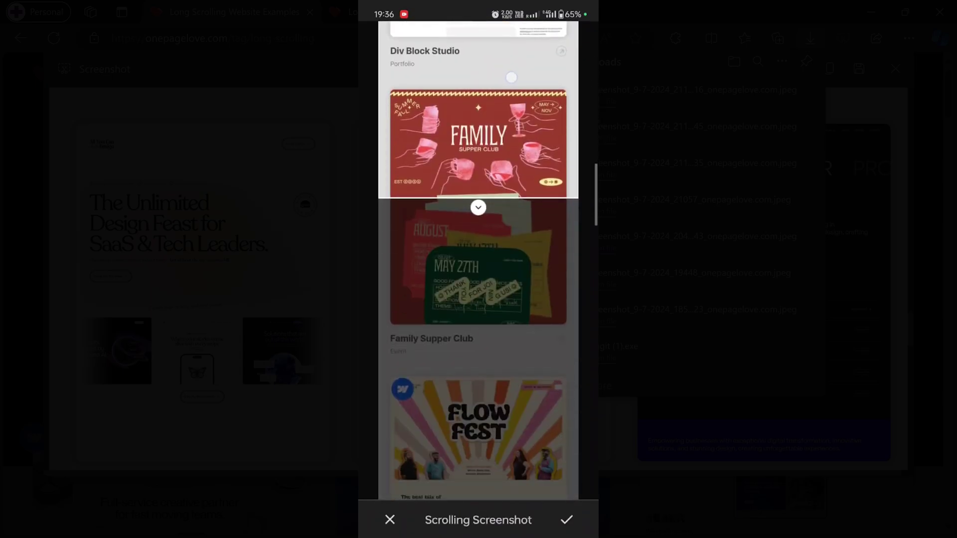
click(476, 505)
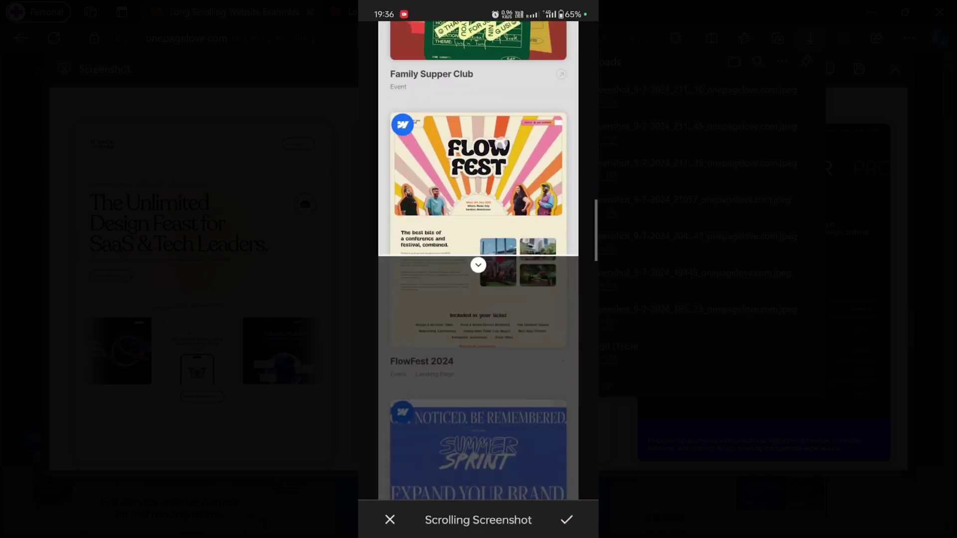
drag(481, 215, 469, 342)
click(567, 520)
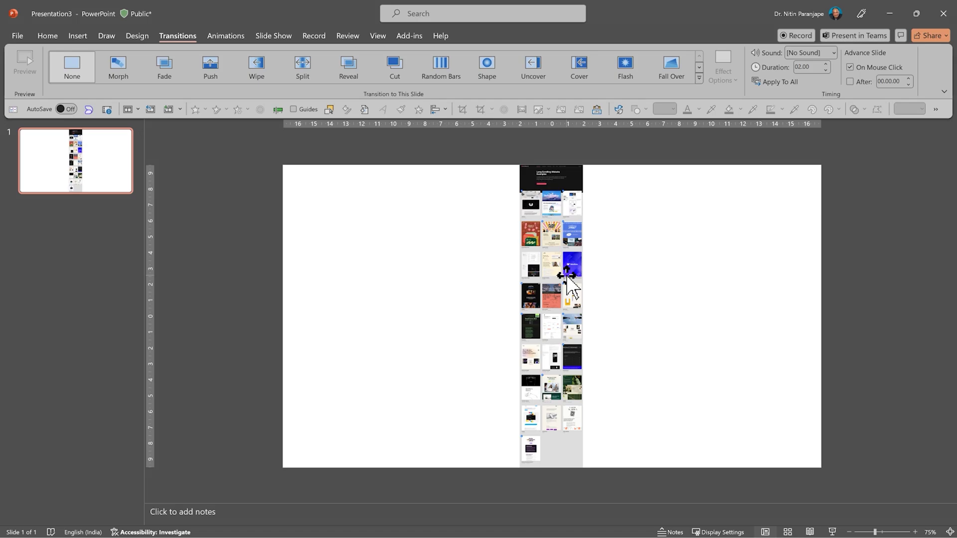
- Enlarge the screenshot picture and align its dark header with the top of slide 1
ctrl+scroll(569, 283, down, 2)
ctrl+scroll(570, 283, down, 1)
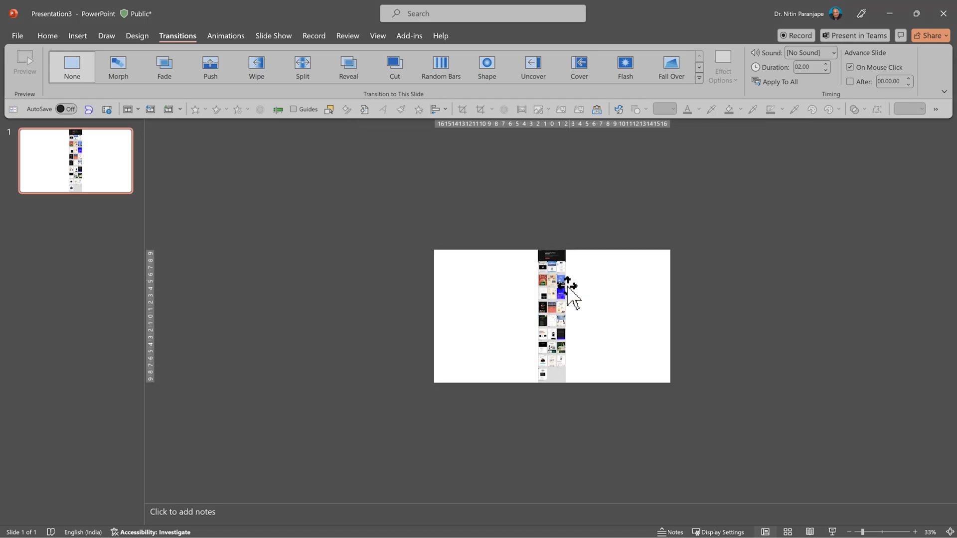
click(562, 311)
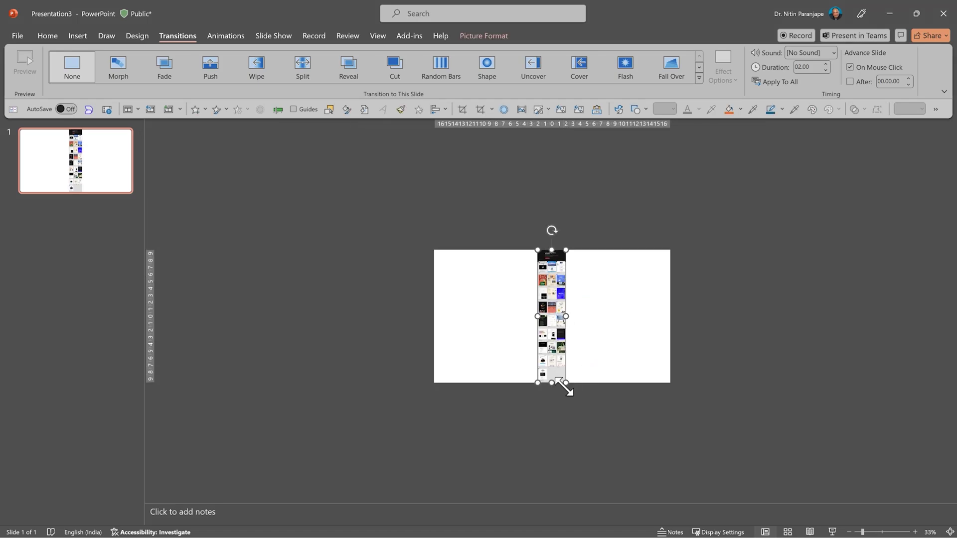
drag(565, 383, 629, 443)
drag(560, 200, 567, 344)
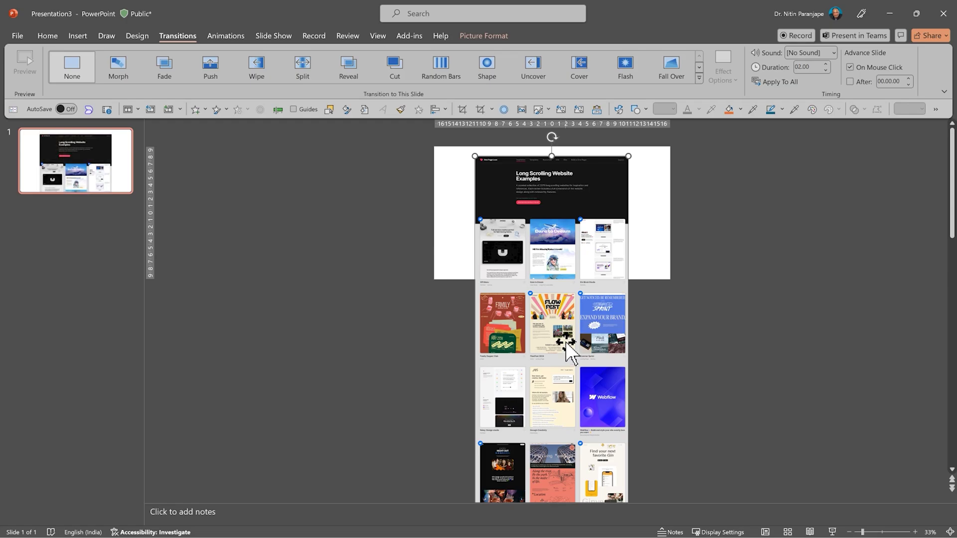
click(96, 178)
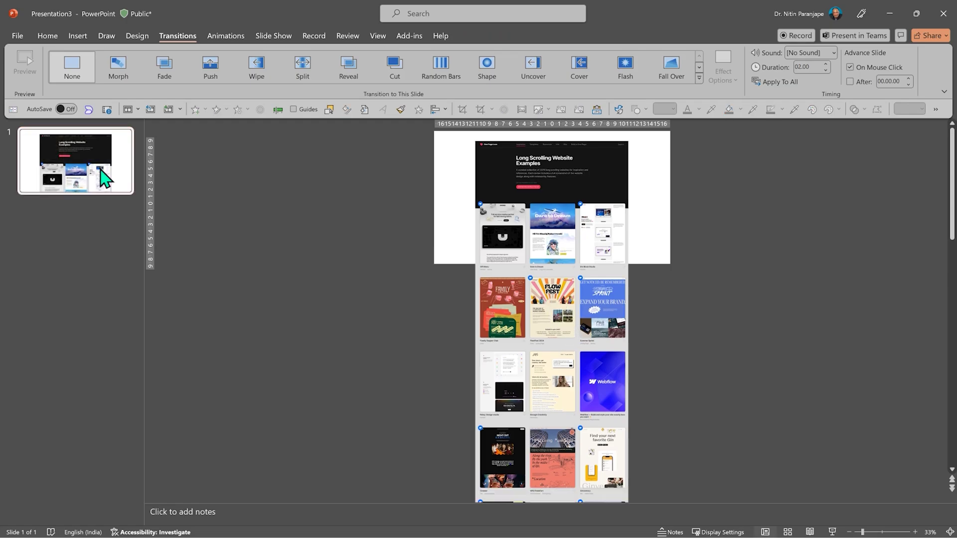
- Duplicate slide 1, then drag the screenshot up on slide 2 until its bottom cards reach the slide's bottom edge
key(Return)
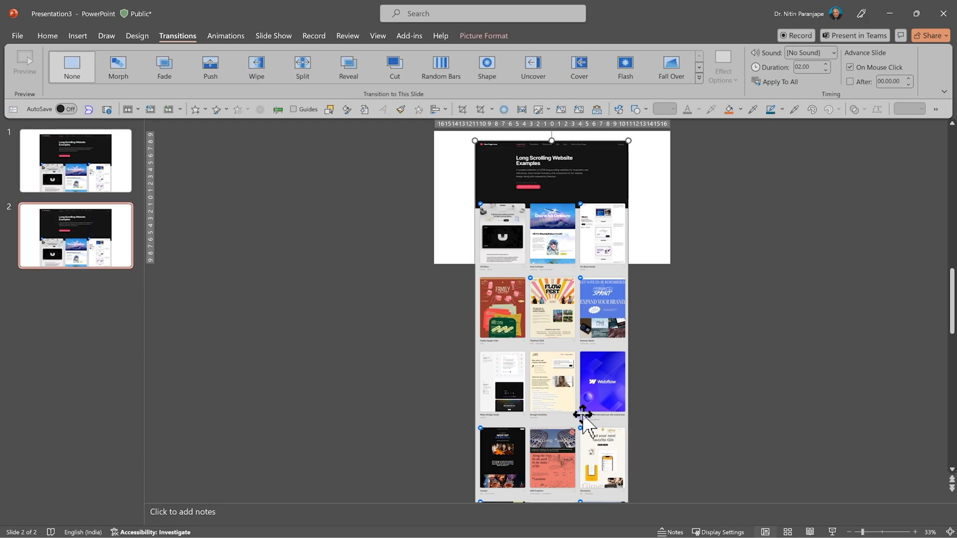
drag(562, 446, 538, 205)
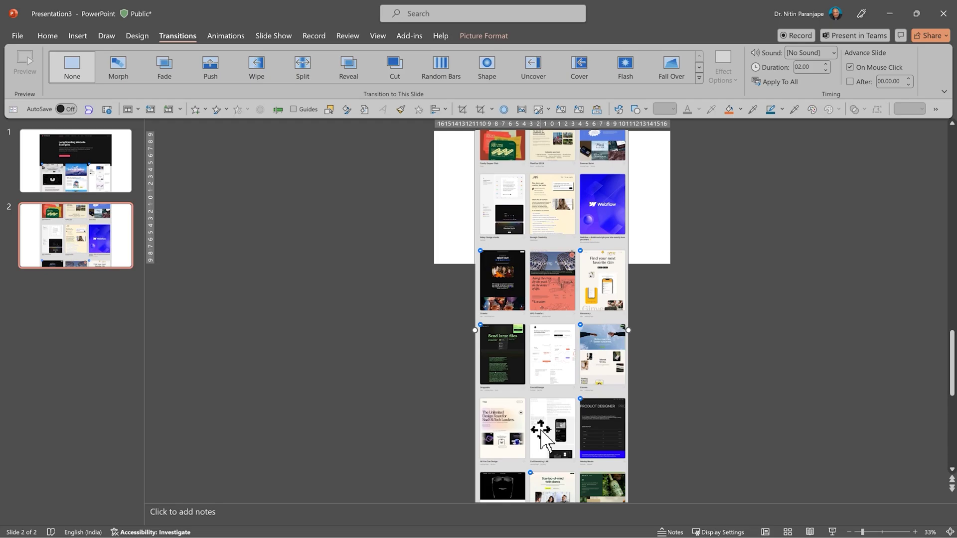
drag(538, 429, 533, 279)
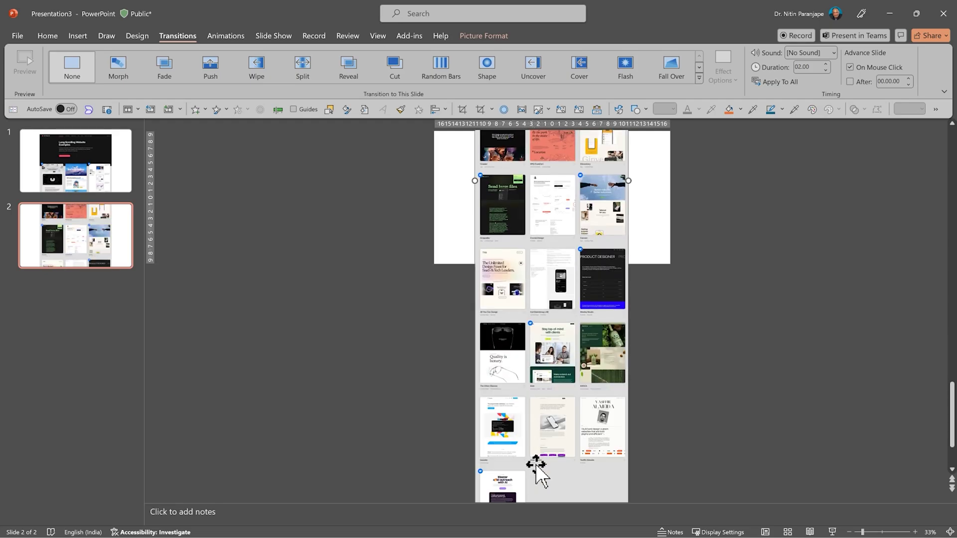
drag(533, 466, 533, 305)
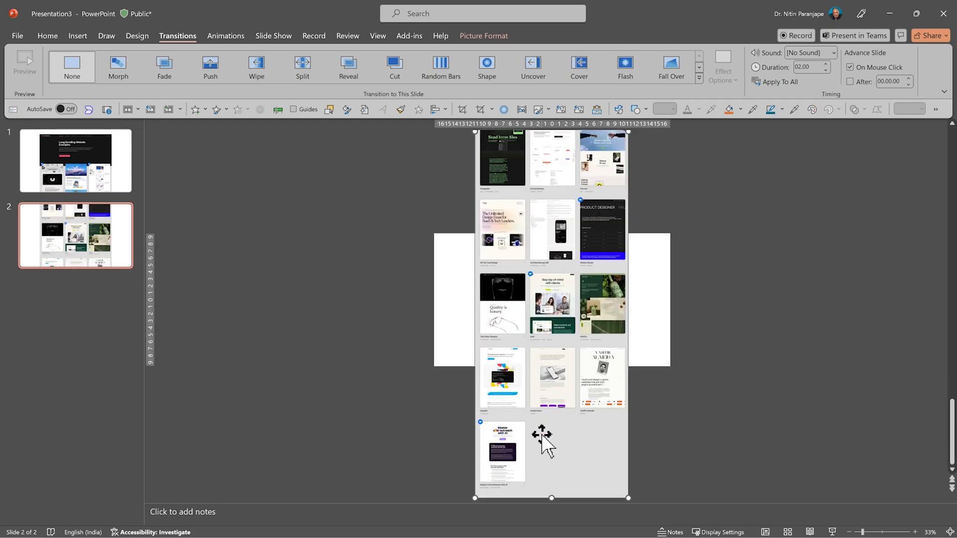
drag(539, 431, 537, 315)
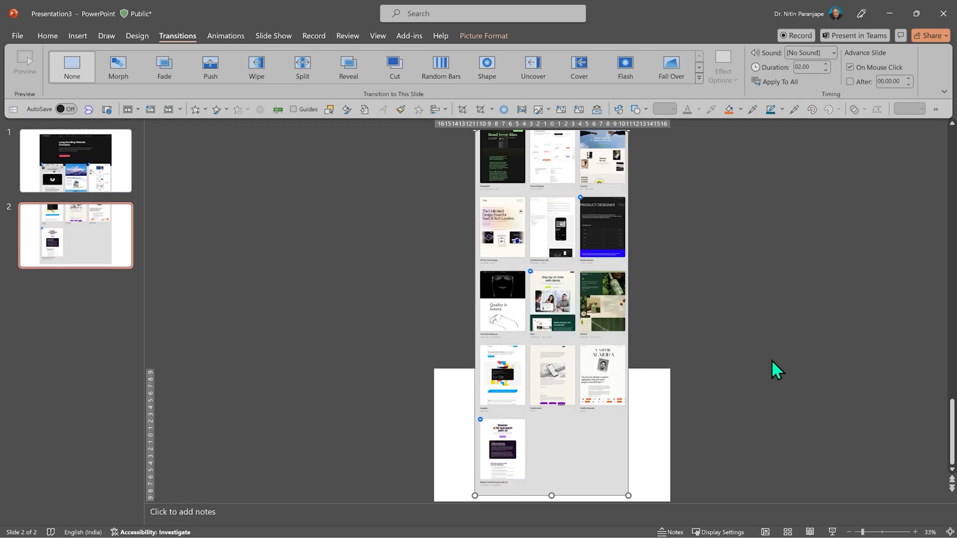
- Apply a Morph transition to slide 2
click(106, 177)
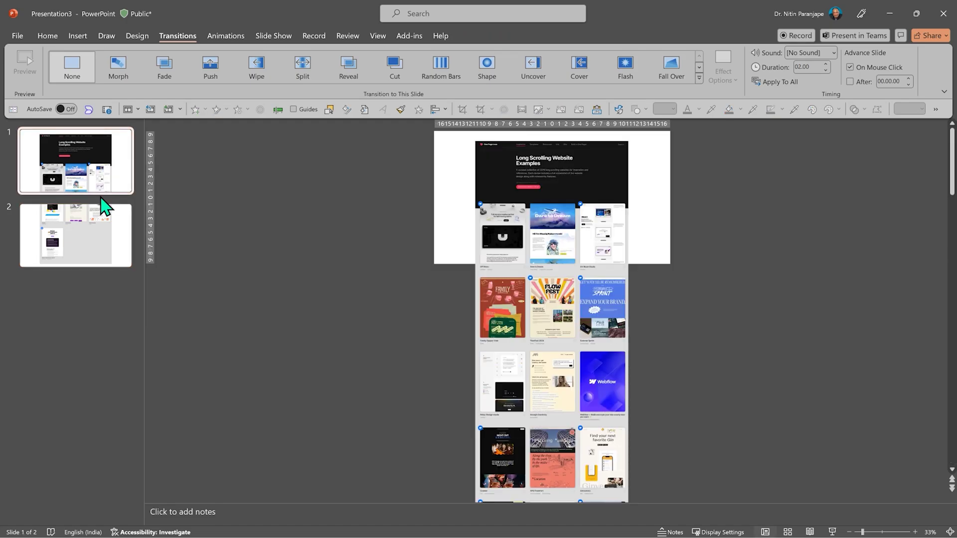
click(95, 232)
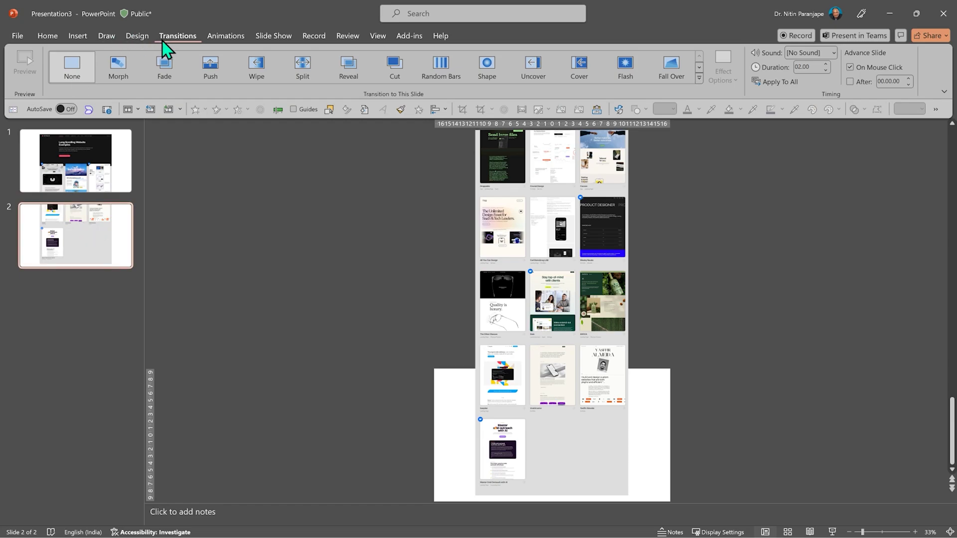
click(125, 79)
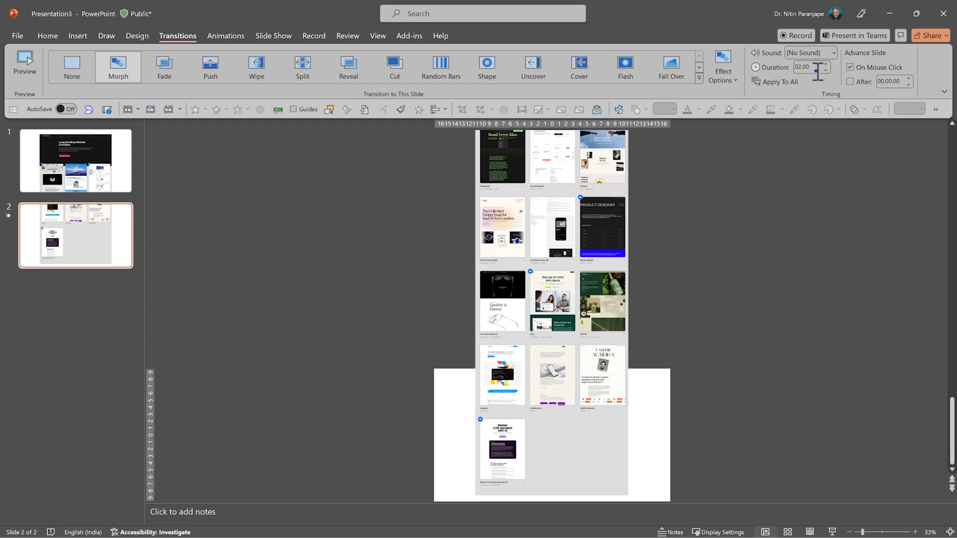
- Start the slide show with F5 and advance to slide 2 to watch the page scroll
key(F5)
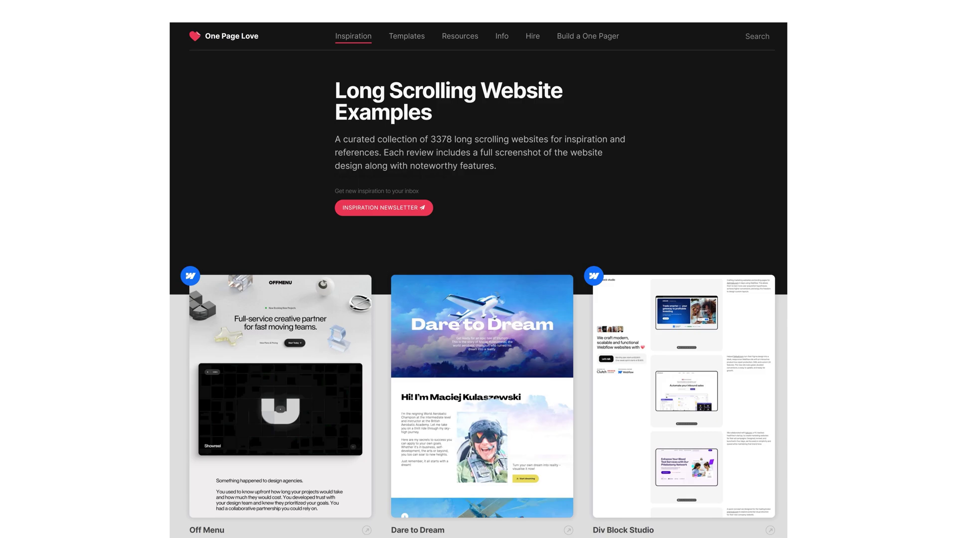
key(Right)
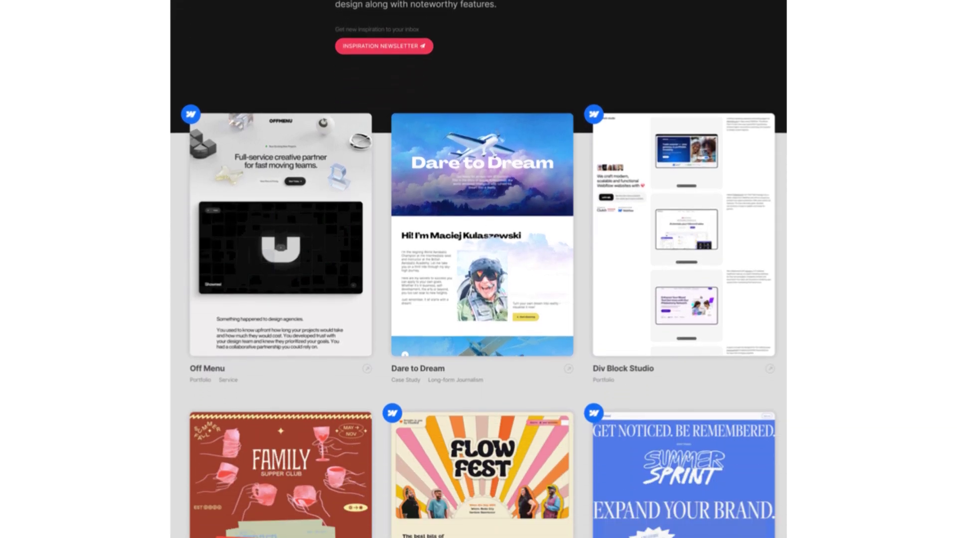